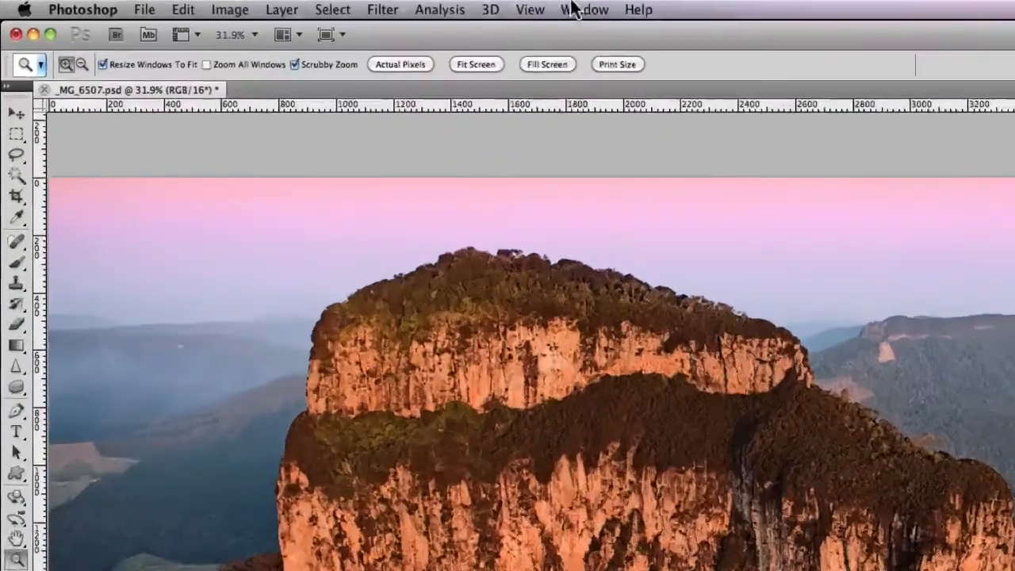
pyautogui.click(576, 10)
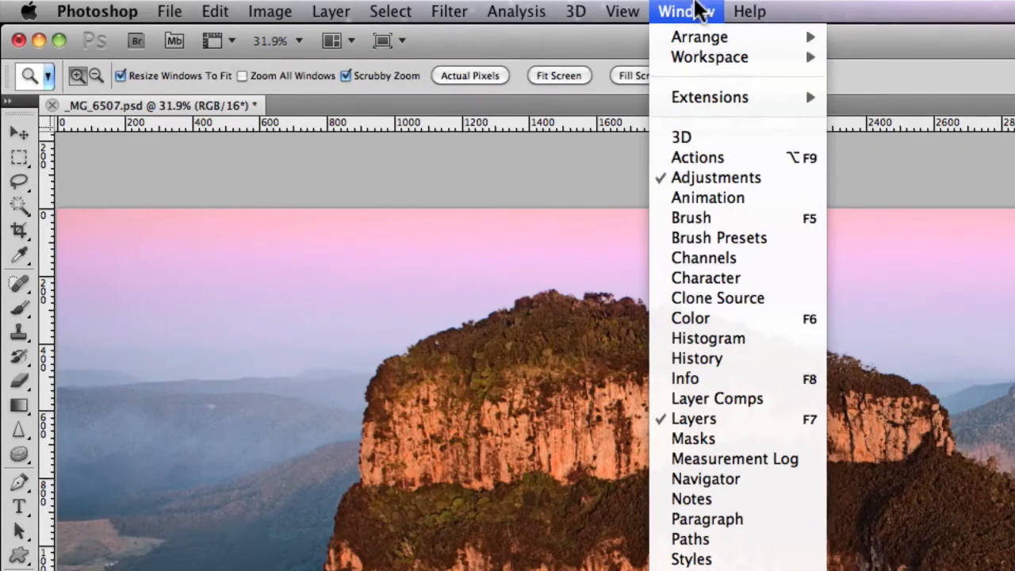
pyautogui.click(730, 428)
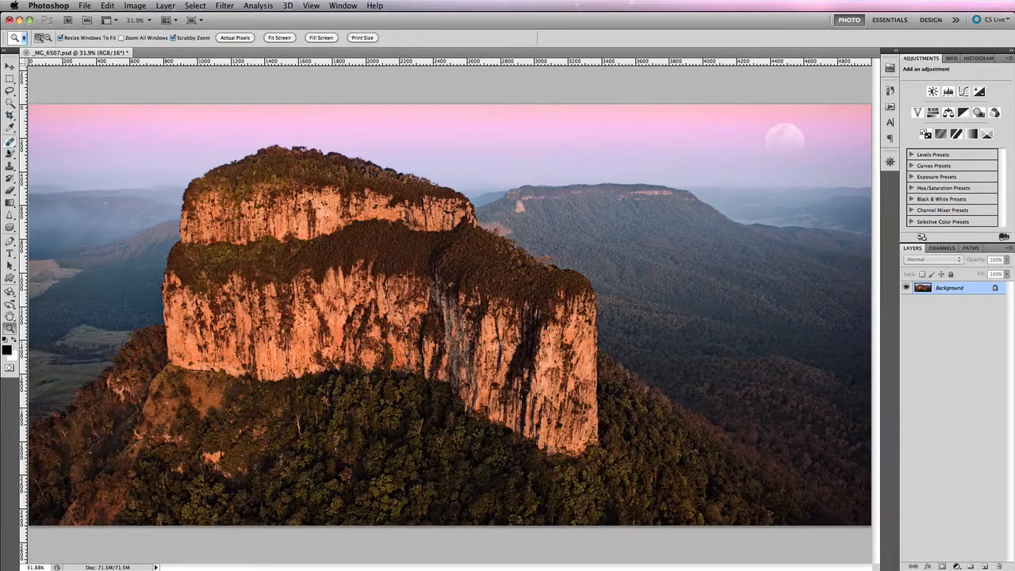
# Step: Paint a black zigzag across the photo directly on the Background layer with the Brush tool and undo the stroke
pyautogui.click(9, 153)
pyautogui.moveTo(127, 389)
pyautogui.mouseDown()
pyautogui.moveTo(655, 232)
pyautogui.moveTo(730, 246)
pyautogui.moveTo(415, 407)
pyautogui.moveTo(787, 347)
pyautogui.moveTo(607, 461)
pyautogui.moveTo(732, 452)
pyautogui.moveTo(306, 448)
pyautogui.mouseUp()
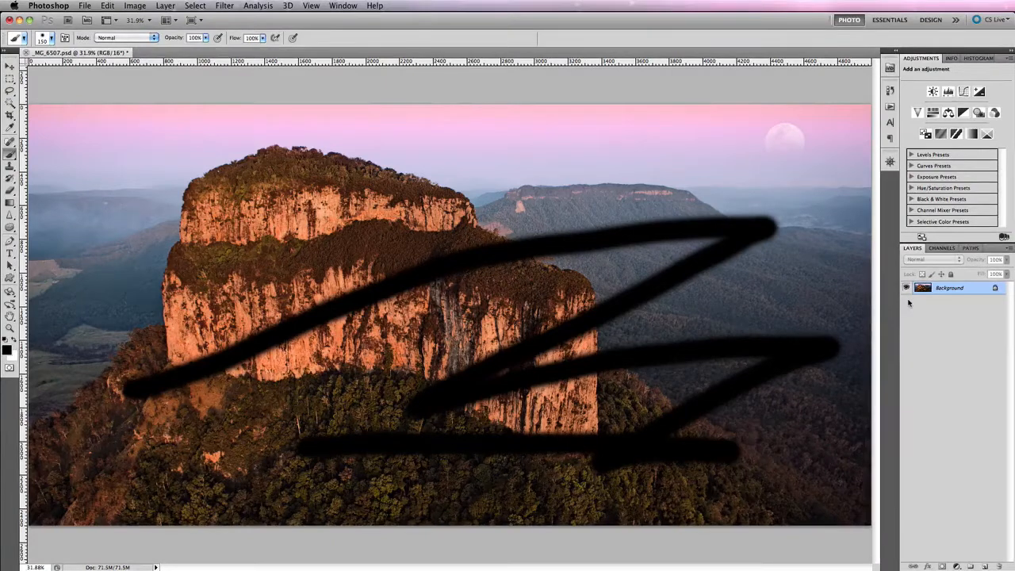
pyautogui.hotkey('ctrl', 'z')
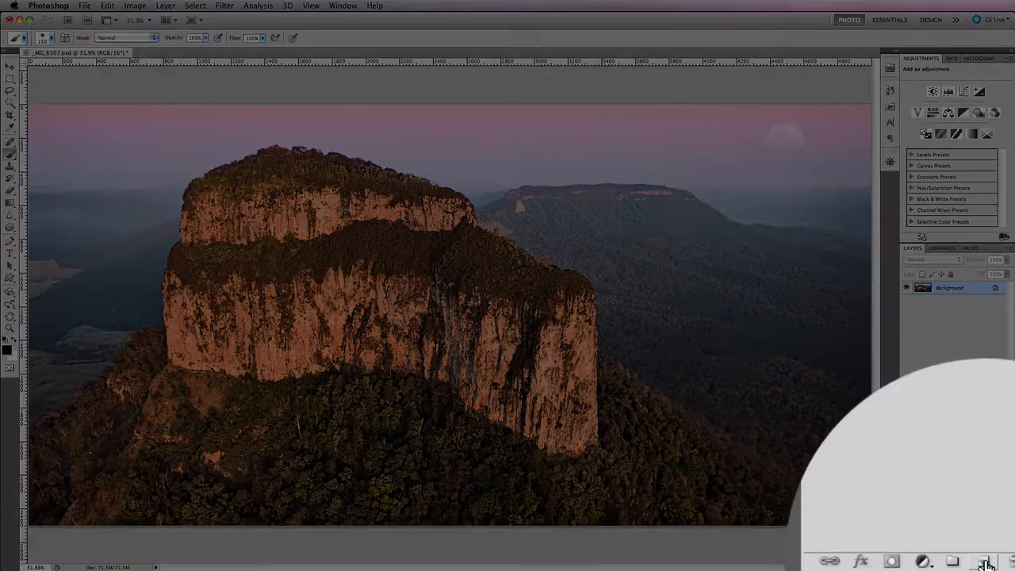
# Step: Create a new layer above the Background and paint a black zigzag across the mountain on it
pyautogui.click(985, 562)
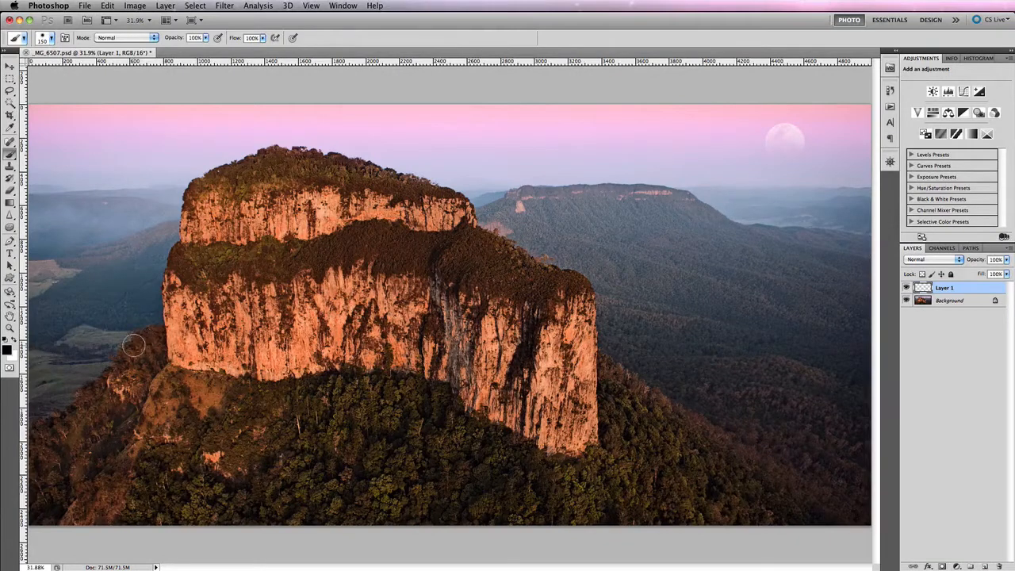
pyautogui.moveTo(131, 346)
pyautogui.mouseDown()
pyautogui.moveTo(160, 319)
pyautogui.moveTo(399, 222)
pyautogui.moveTo(267, 376)
pyautogui.moveTo(672, 163)
pyautogui.moveTo(489, 323)
pyautogui.moveTo(755, 261)
pyautogui.moveTo(613, 419)
pyautogui.mouseUp()
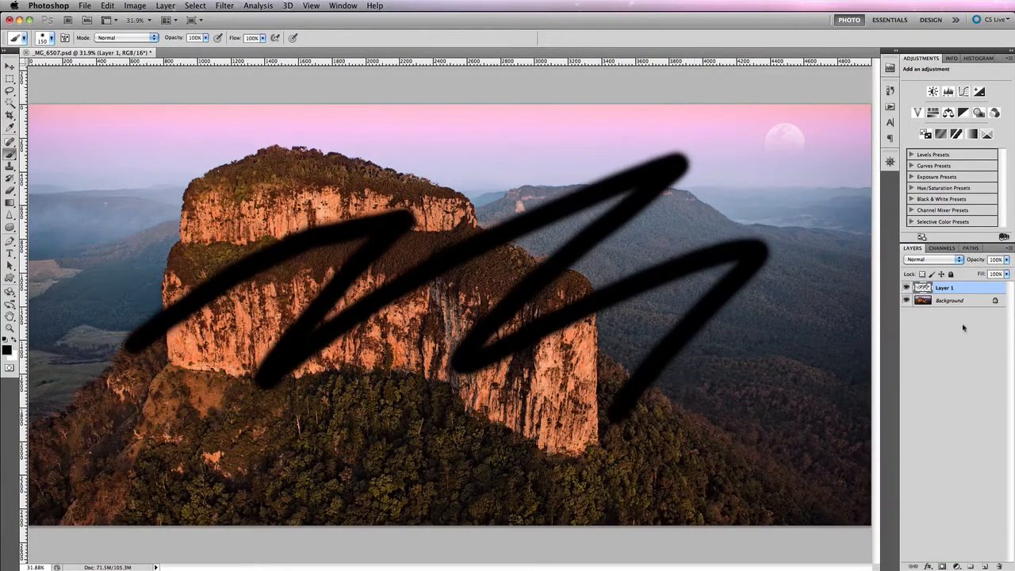
# Step: Toggle the visibility of Layer 1 and the Background to compare them, and delete Layer 1
pyautogui.click(906, 288)
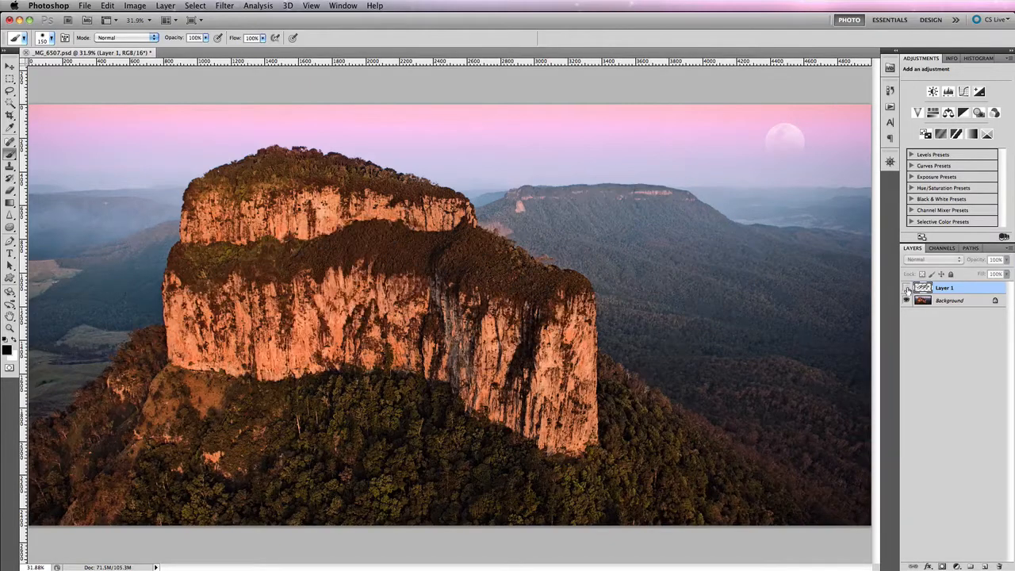
pyautogui.click(906, 288)
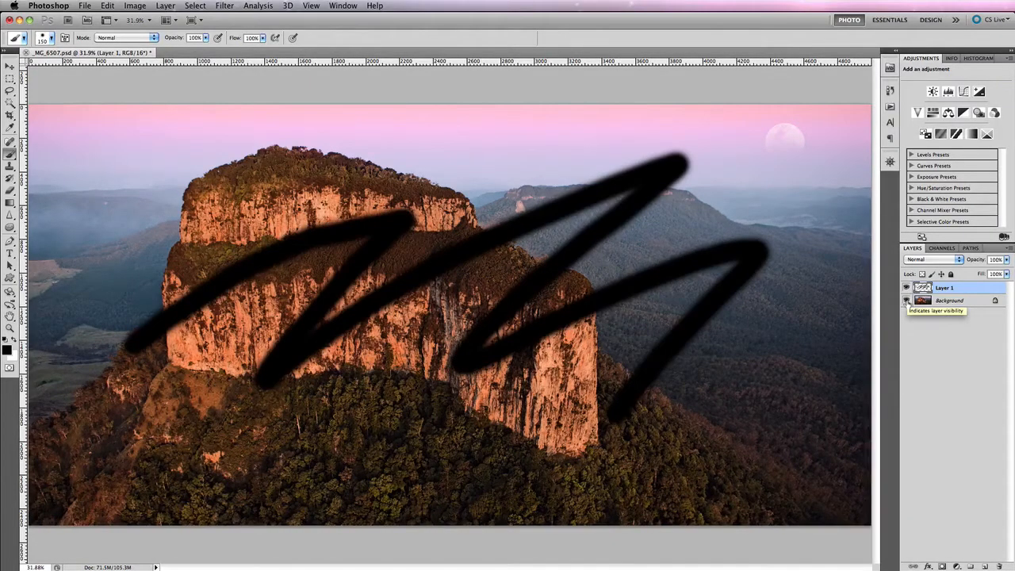
pyautogui.click(907, 301)
pyautogui.click(906, 301)
pyautogui.click(907, 288)
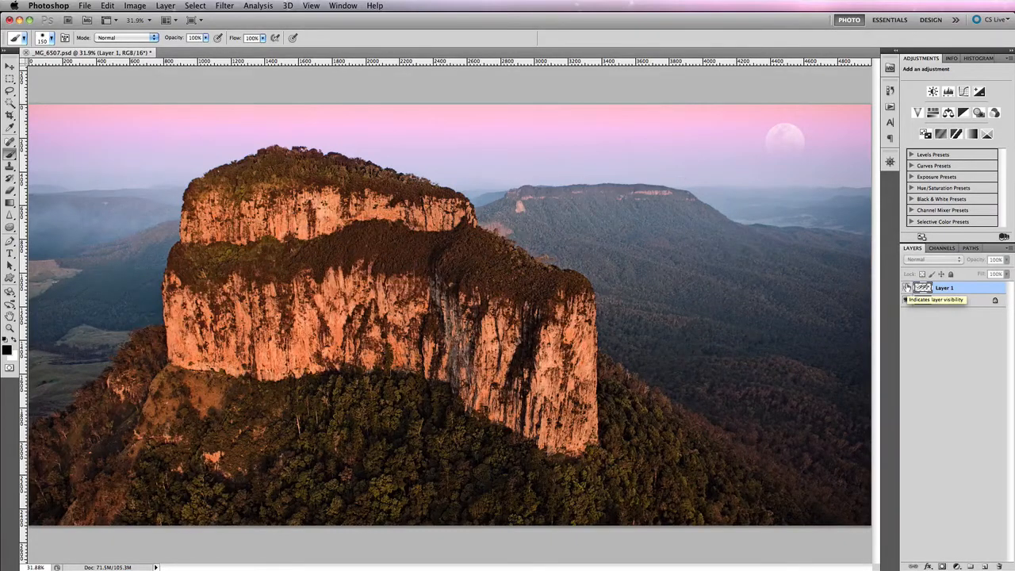
pyautogui.click(907, 288)
pyautogui.moveTo(979, 286)
pyautogui.mouseDown()
pyautogui.moveTo(960, 542)
pyautogui.moveTo(999, 566)
pyautogui.mouseUp()
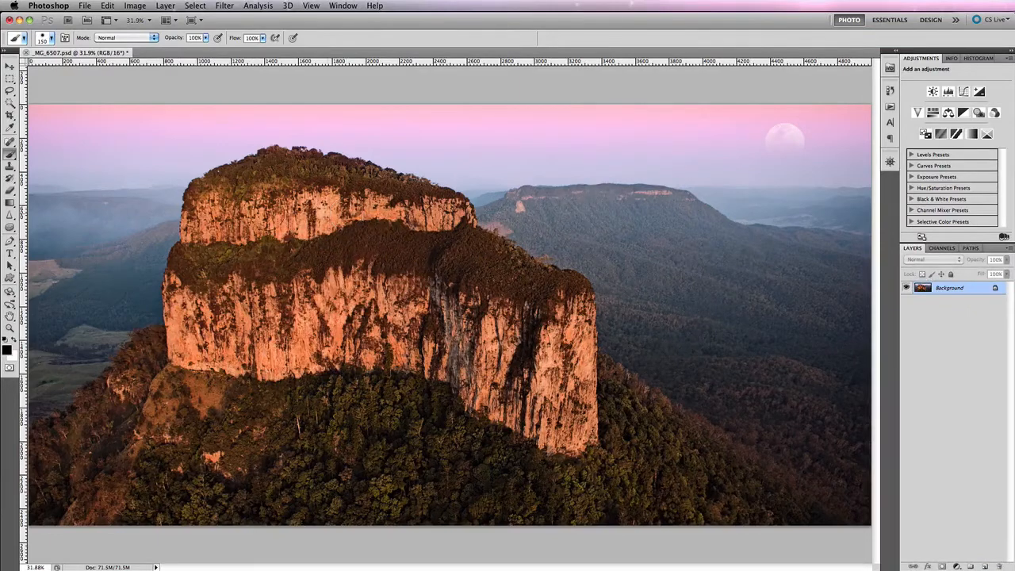
# Step: Erase a wide diagonal stroke across the locked Background with the 500-pixel Eraser and undo the erasing
pyautogui.click(10, 190)
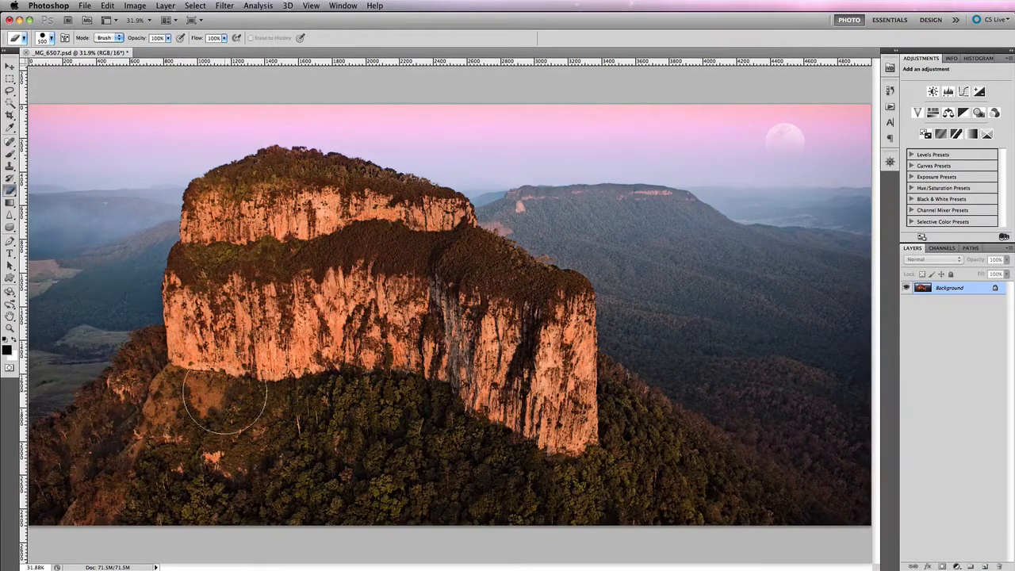
pyautogui.moveTo(223, 397)
pyautogui.mouseDown()
pyautogui.moveTo(255, 385)
pyautogui.moveTo(656, 122)
pyautogui.moveTo(821, 72)
pyautogui.moveTo(653, 170)
pyautogui.moveTo(329, 399)
pyautogui.mouseUp()
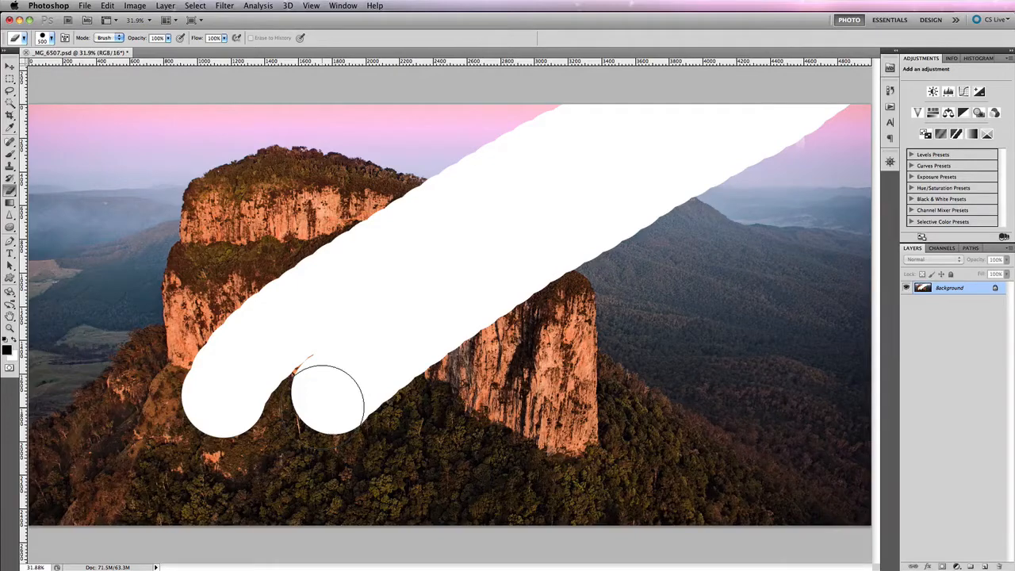
pyautogui.moveTo(328, 399); pyautogui.dragTo(323, 412)
pyautogui.hotkey('ctrl', 'z')
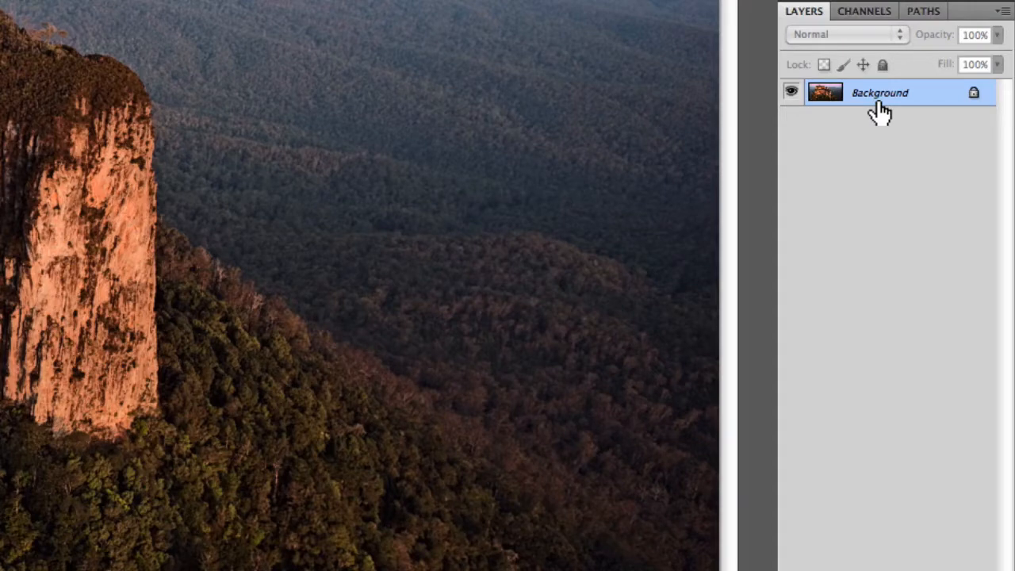
# Step: Convert the Background into a regular layer named Layer 0 and try erasing a wide diagonal stroke across it
pyautogui.doubleClick(880, 111)
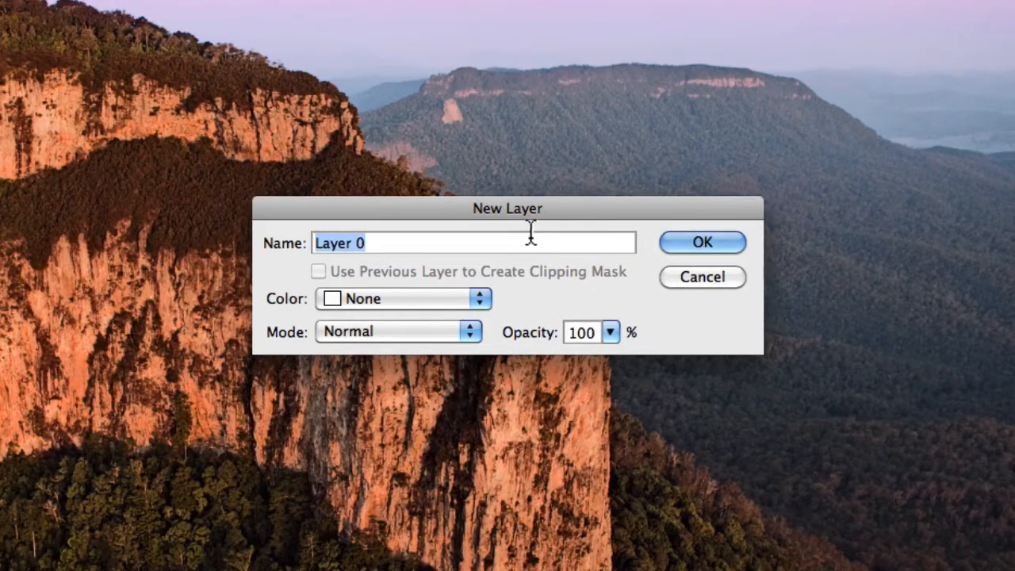
pyautogui.click(692, 243)
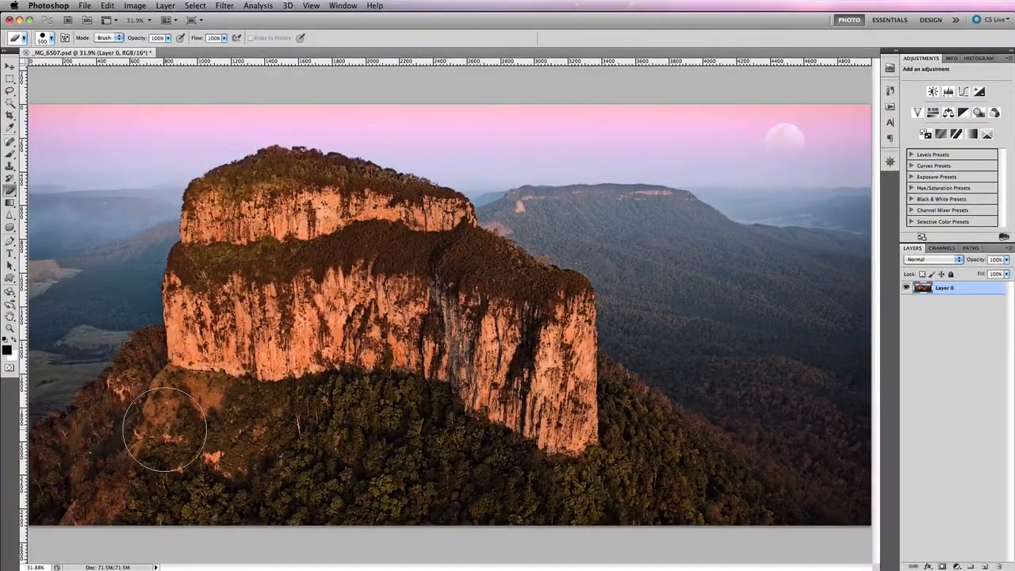
pyautogui.click(159, 435)
pyautogui.click(187, 403)
pyautogui.moveTo(189, 401); pyautogui.dragTo(611, 172)
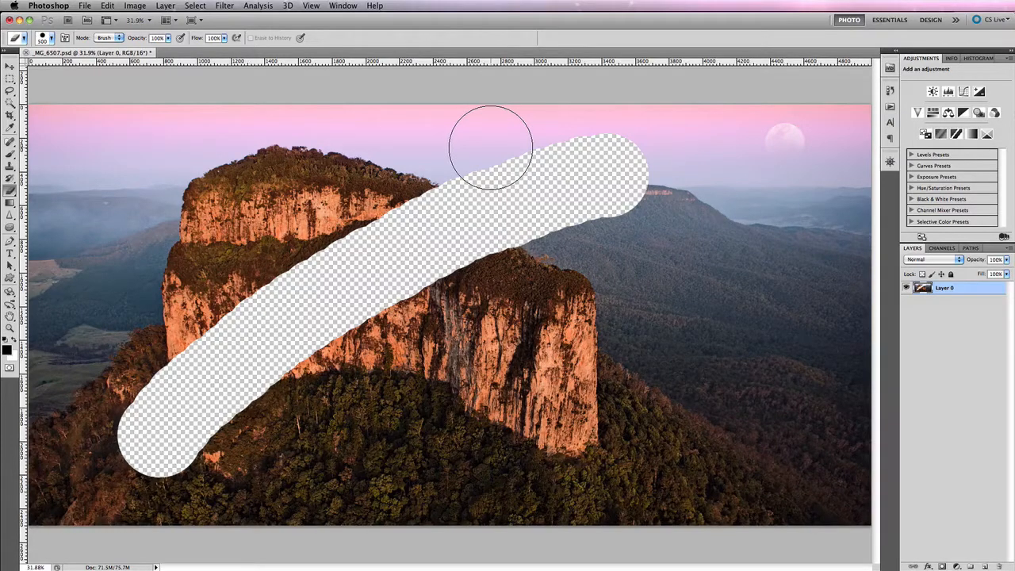
pyautogui.press('super+z')
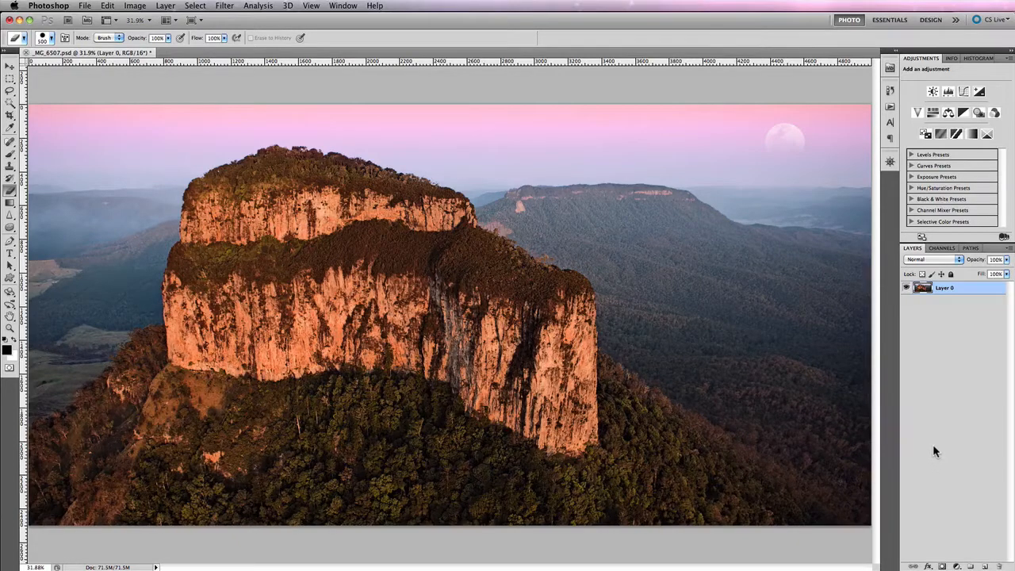
# Step: Return the document to its Image Size history state, before the image was flattened
pyautogui.click(890, 90)
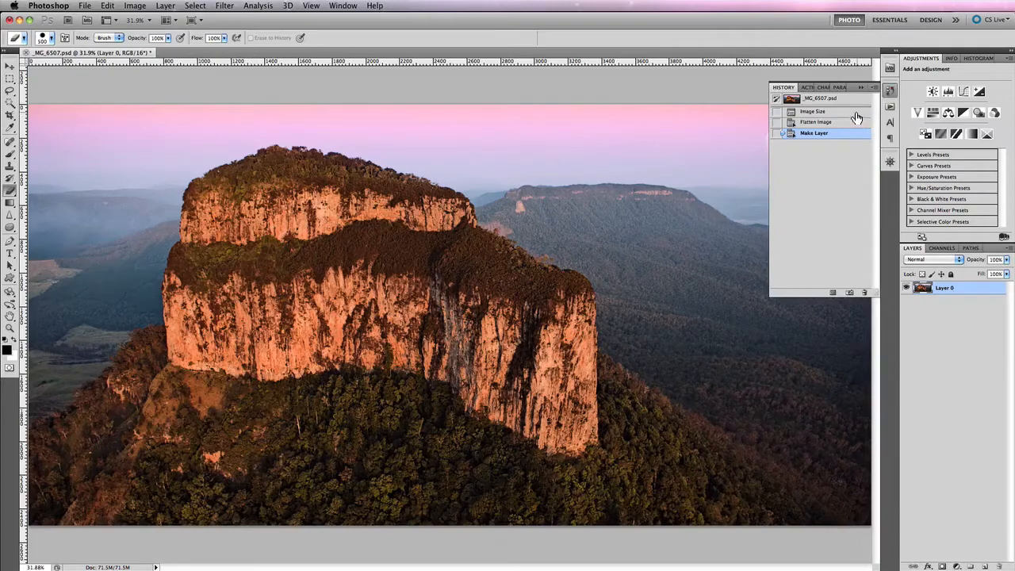
pyautogui.click(857, 112)
pyautogui.click(859, 88)
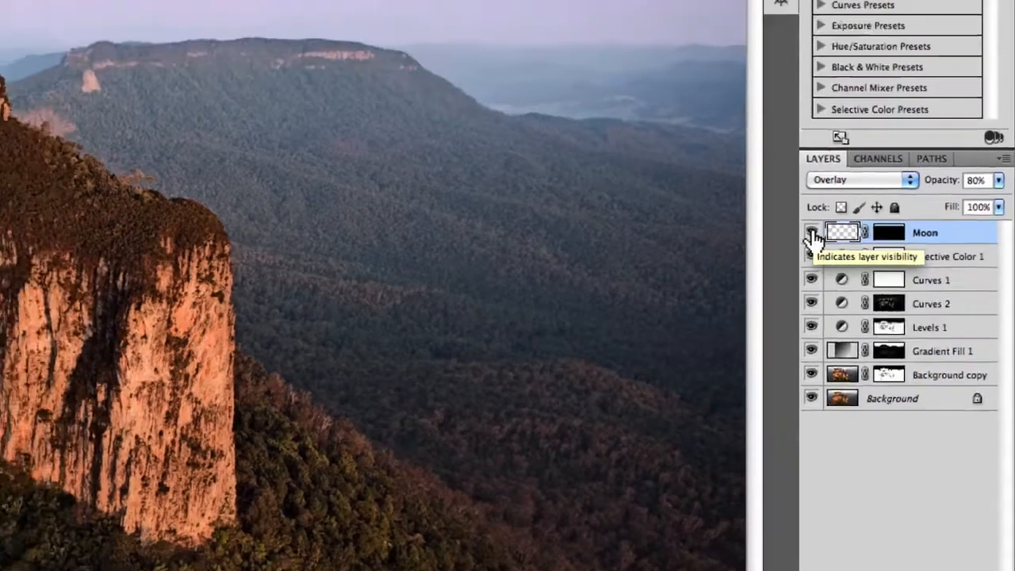
# Step: Hide and show the Moon layer to examine what it contributes to the image
pyautogui.click(791, 94)
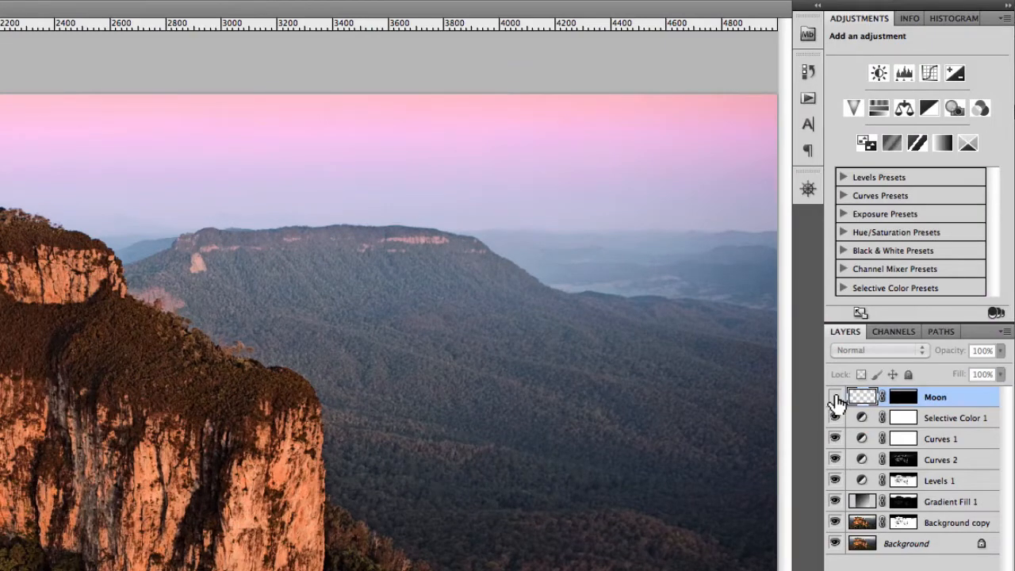
pyautogui.click(836, 398)
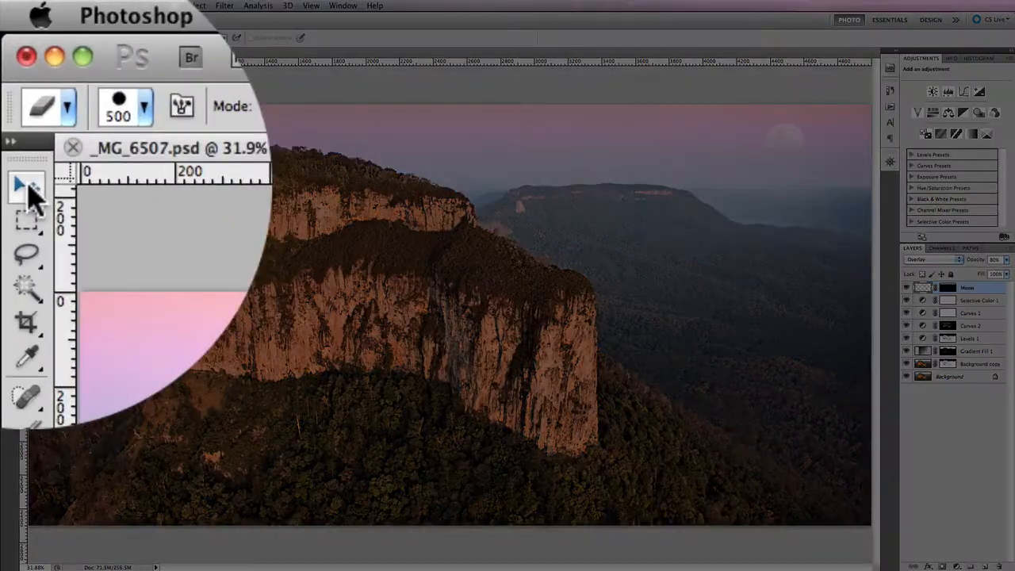
# Step: Move the moon with the Move tool to the far left of the image's sky, beside the main mountain
pyautogui.click(27, 187)
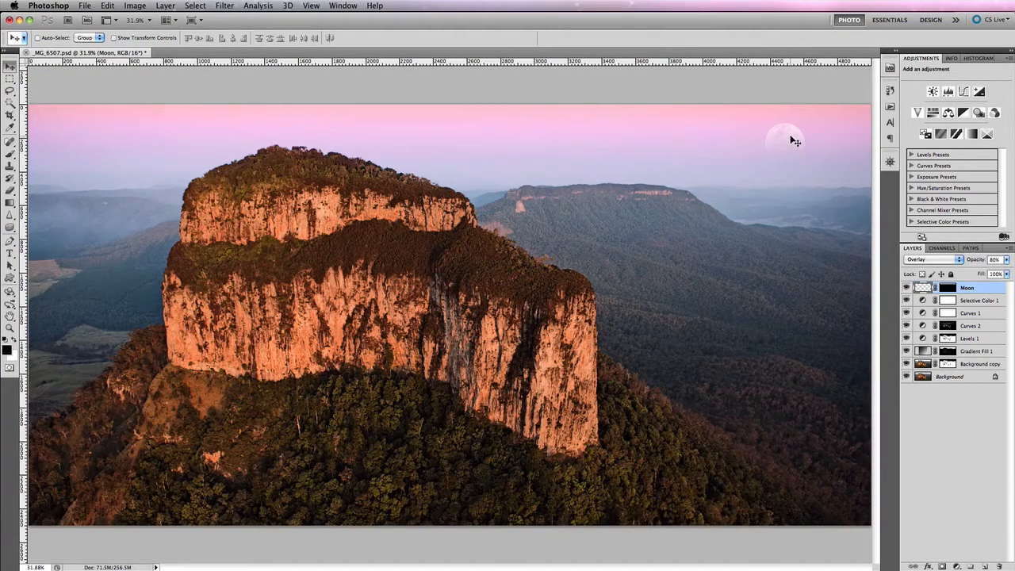
pyautogui.moveTo(786, 139); pyautogui.dragTo(103, 145)
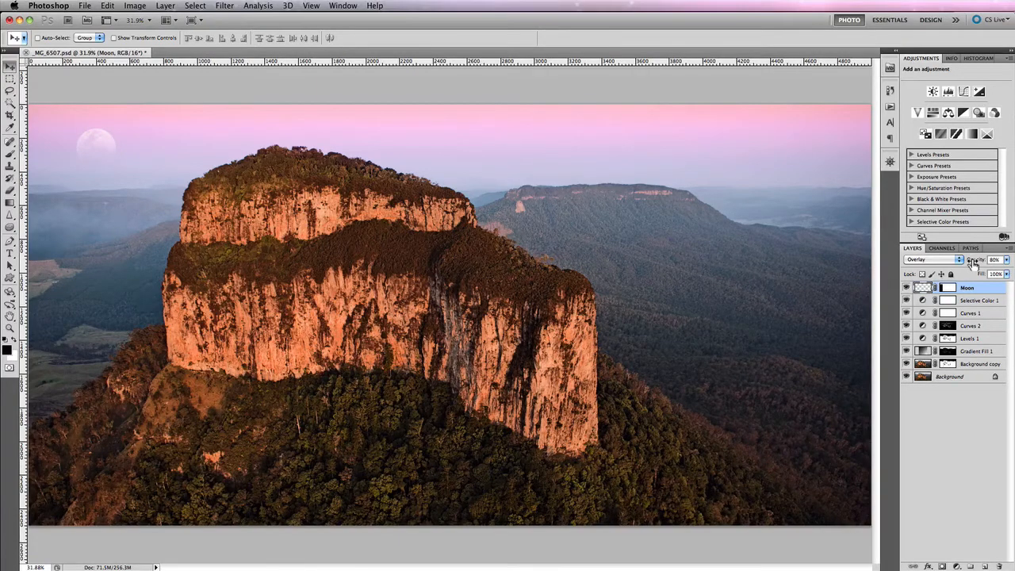
# Step: Set the Moon layer's opacity to 100% and its blend mode to Normal
pyautogui.moveTo(974, 264); pyautogui.dragTo(1012, 262)
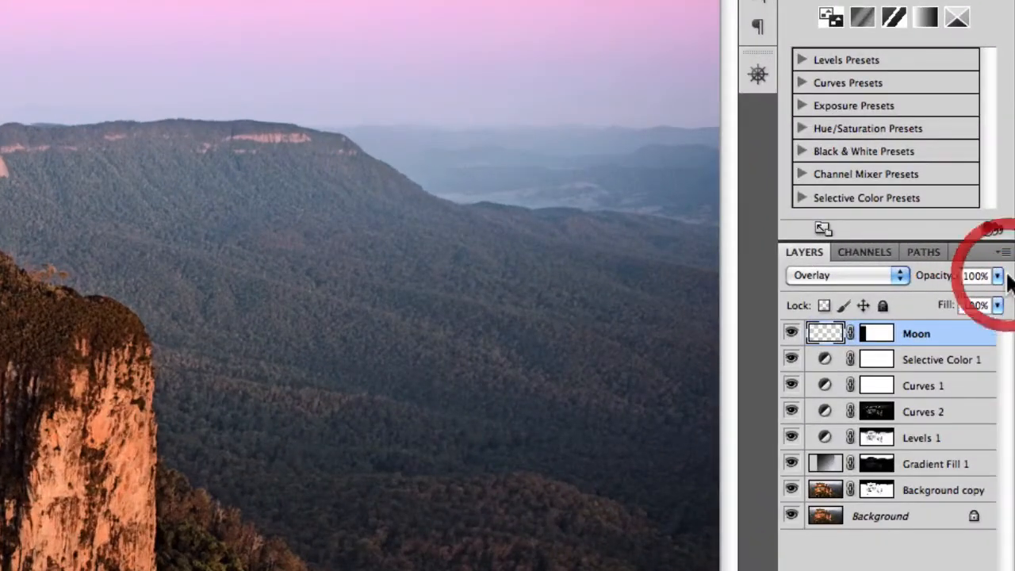
pyautogui.click(882, 276)
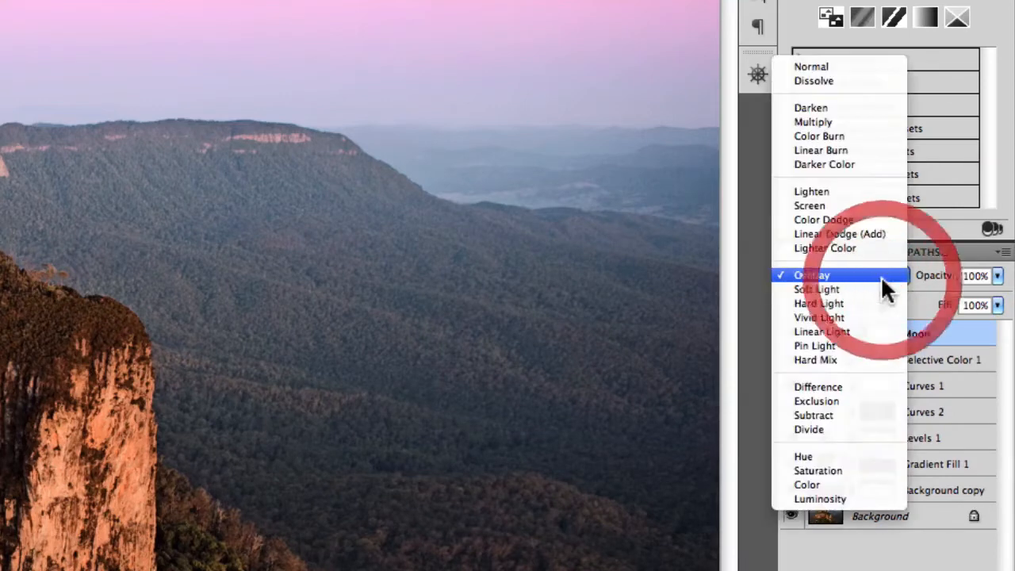
pyautogui.click(863, 68)
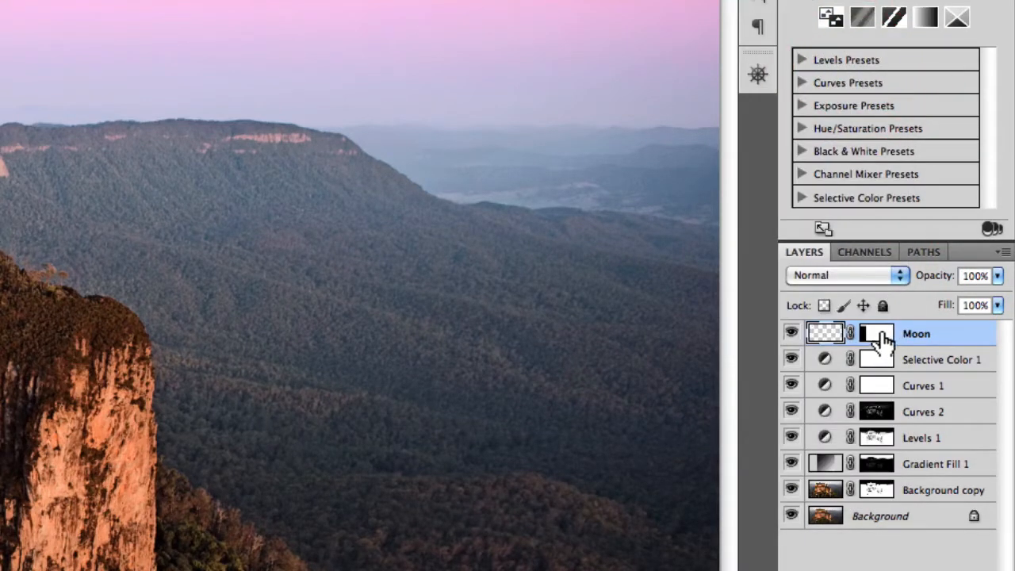
# Step: Disable the layer mask on the Moon layer
pyautogui.click(882, 329)
pyautogui.rightClick(881, 327)
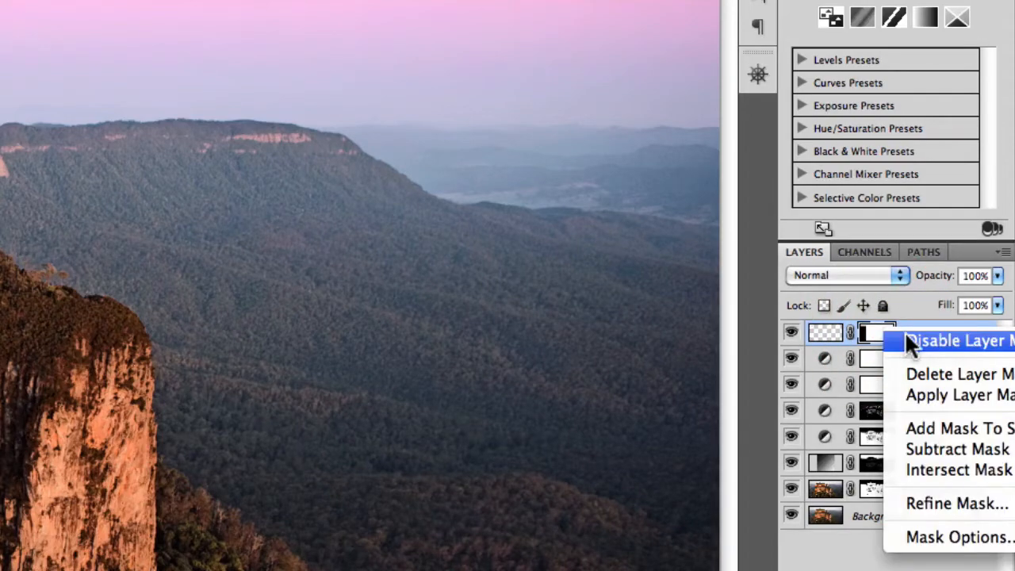
pyautogui.click(905, 334)
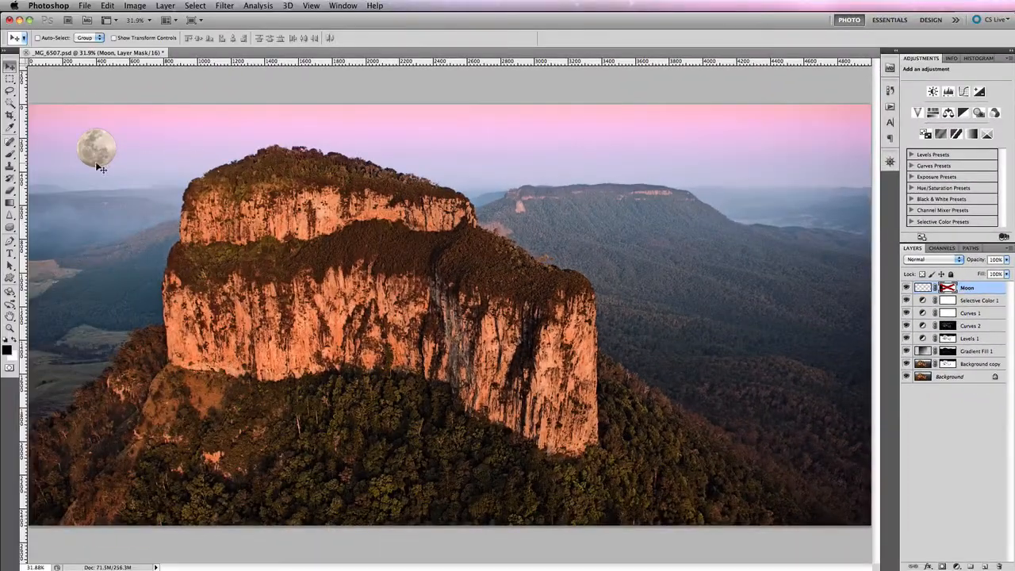
# Step: Enlarge the moon proportionally to about 468% and reposition it over the distant mountain and sky on the image's right side
pyautogui.moveTo(96, 150); pyautogui.dragTo(682, 278)
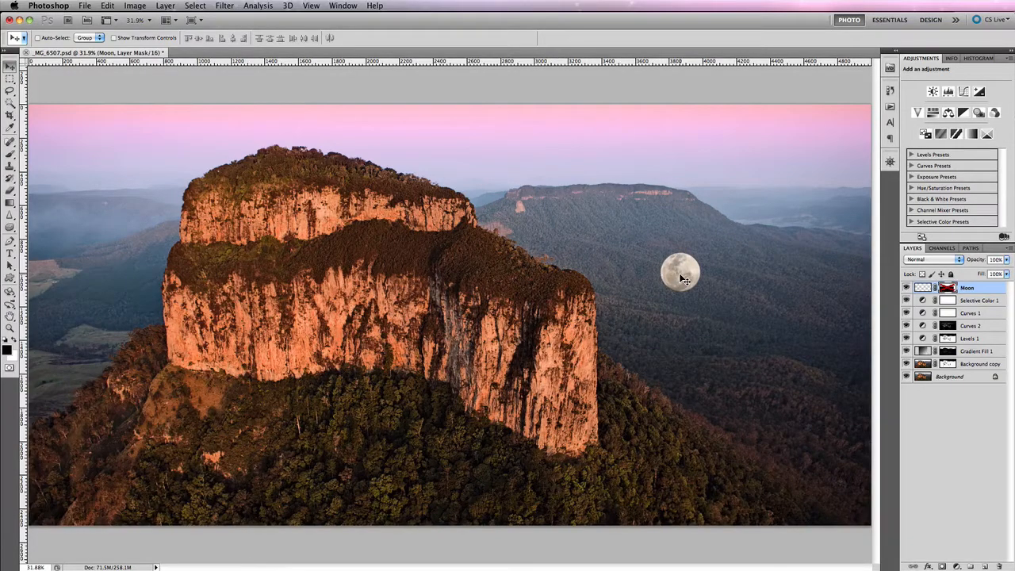
pyautogui.click(107, 6)
pyautogui.click(161, 230)
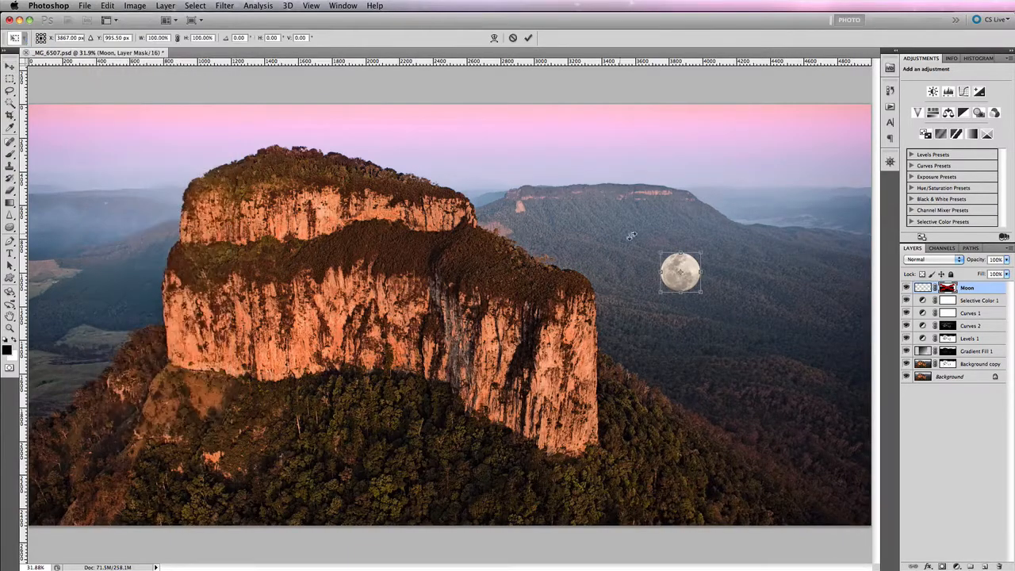
pyautogui.moveTo(658, 293); pyautogui.dragTo(513, 437)
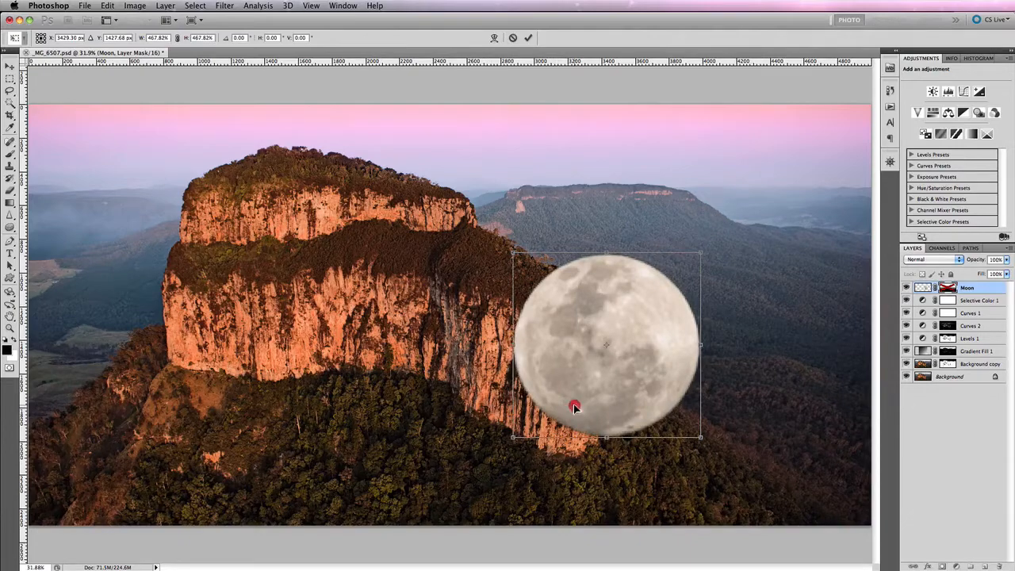
pyautogui.moveTo(574, 407); pyautogui.dragTo(352, 339)
pyautogui.press('Return')
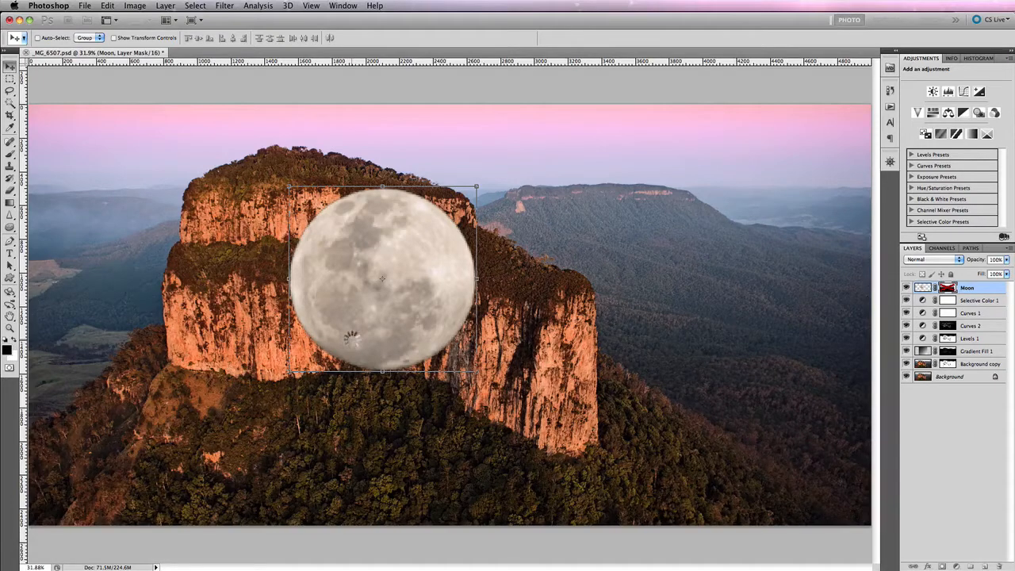
pyautogui.moveTo(353, 340); pyautogui.dragTo(777, 230)
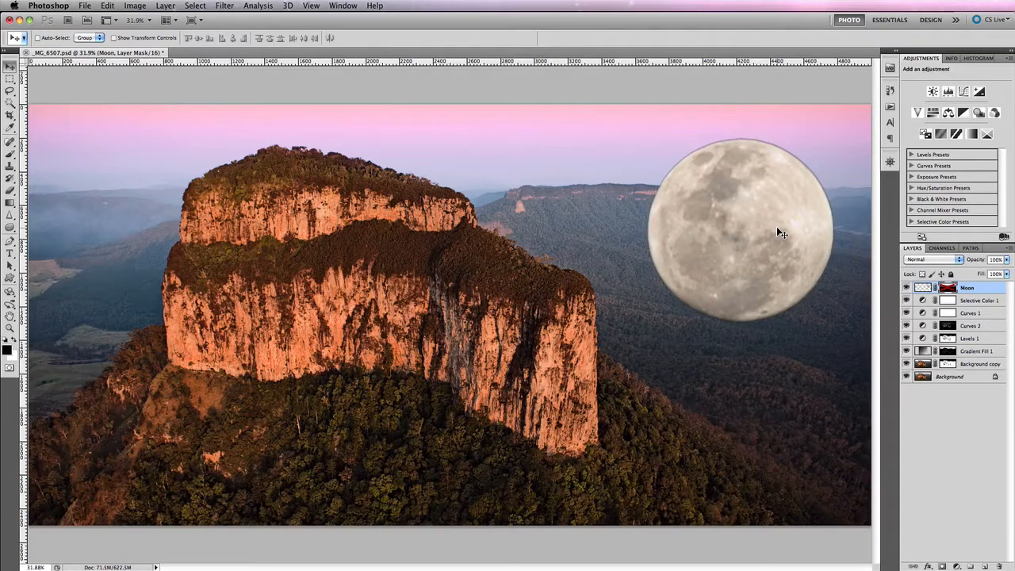